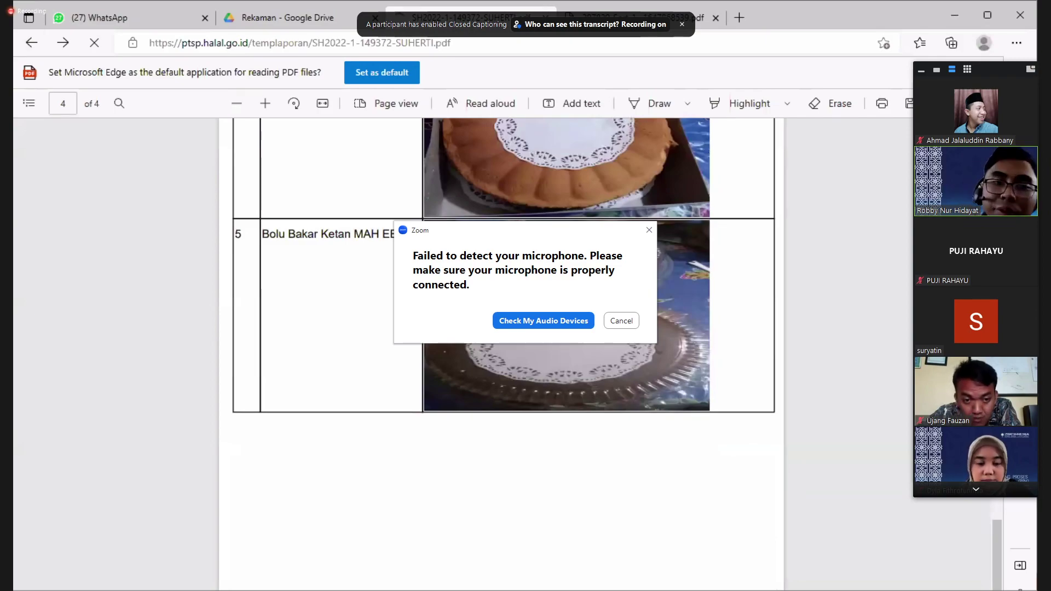
# Review the product photos in the application's PDF report and return to the business application page.
pyautogui.scroll(5, 503, 350)
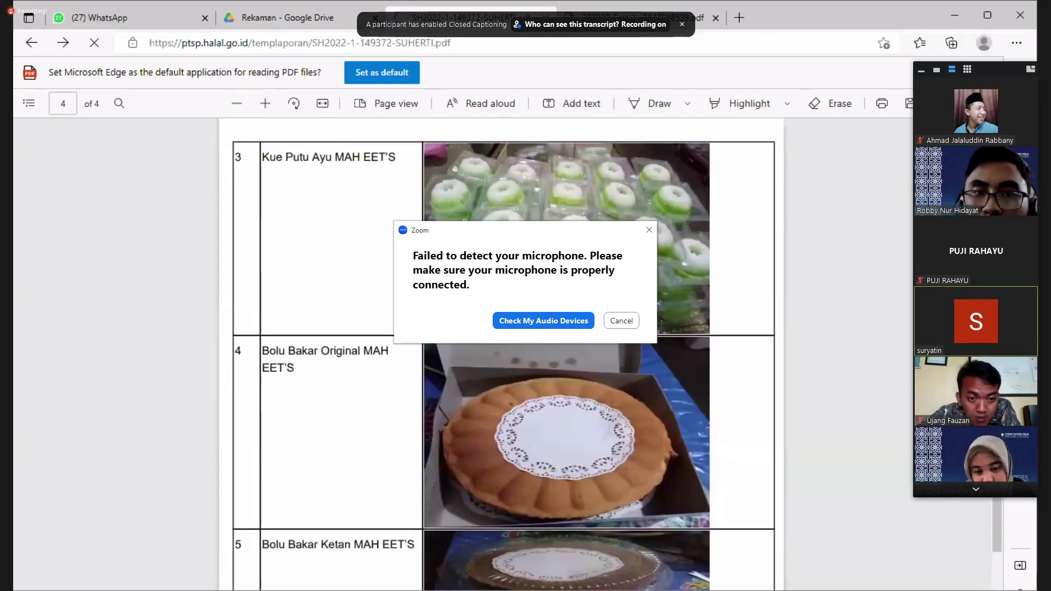
pyautogui.scroll(5, 788, 332)
pyautogui.hotkey('alt', 'Left')
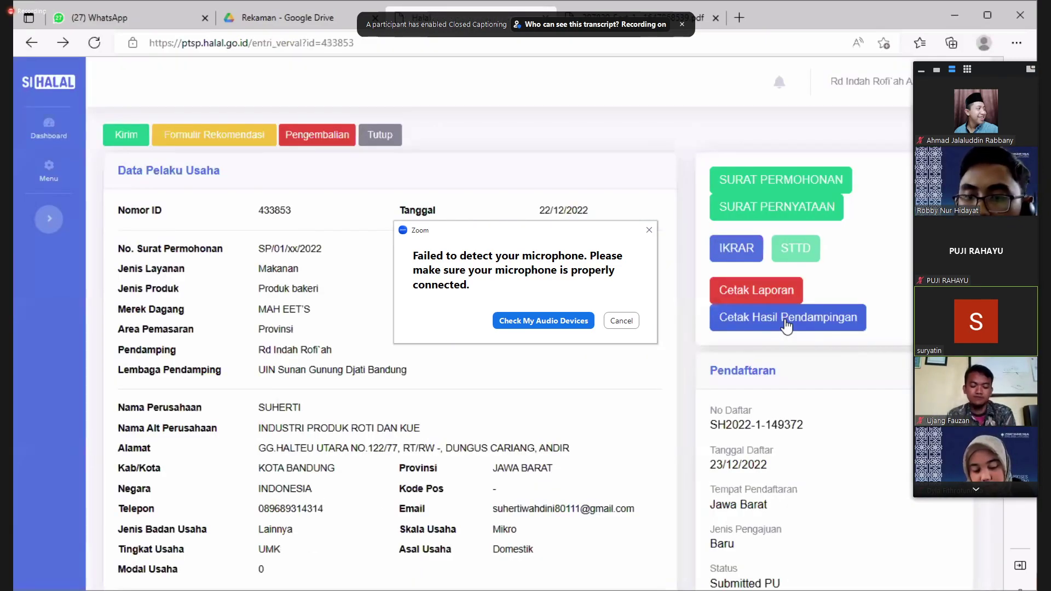
# Open the Hasil Pendampingan document and examine the general and special requirements with their Memenuhi entries.
pyautogui.click(787, 323)
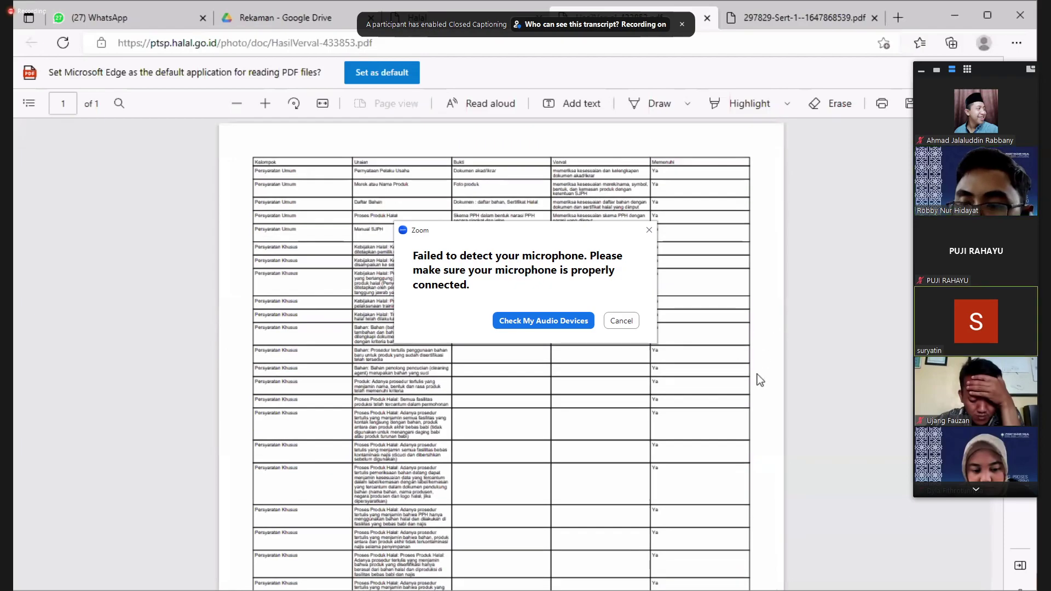
pyautogui.scroll(4, 695, 386)
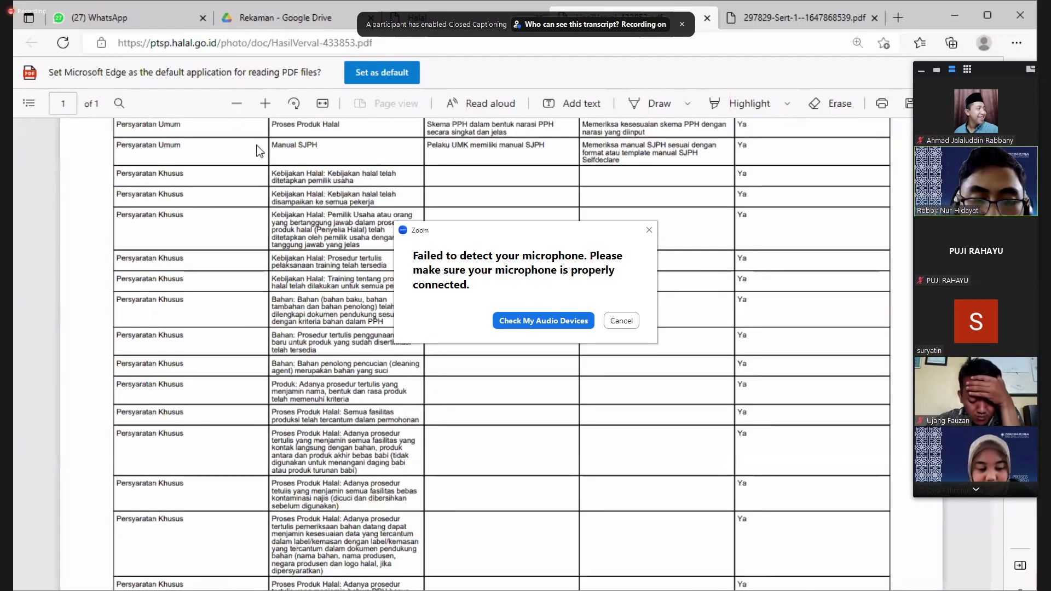
pyautogui.scroll(3, 193, 189)
pyautogui.scroll(-10, 194, 189)
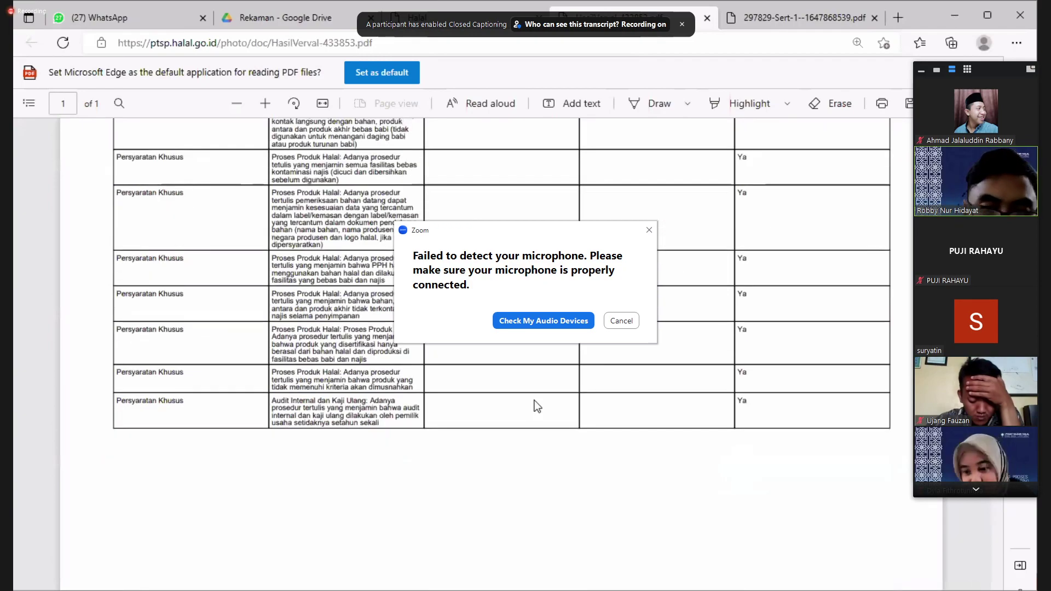
pyautogui.scroll(8, 445, 194)
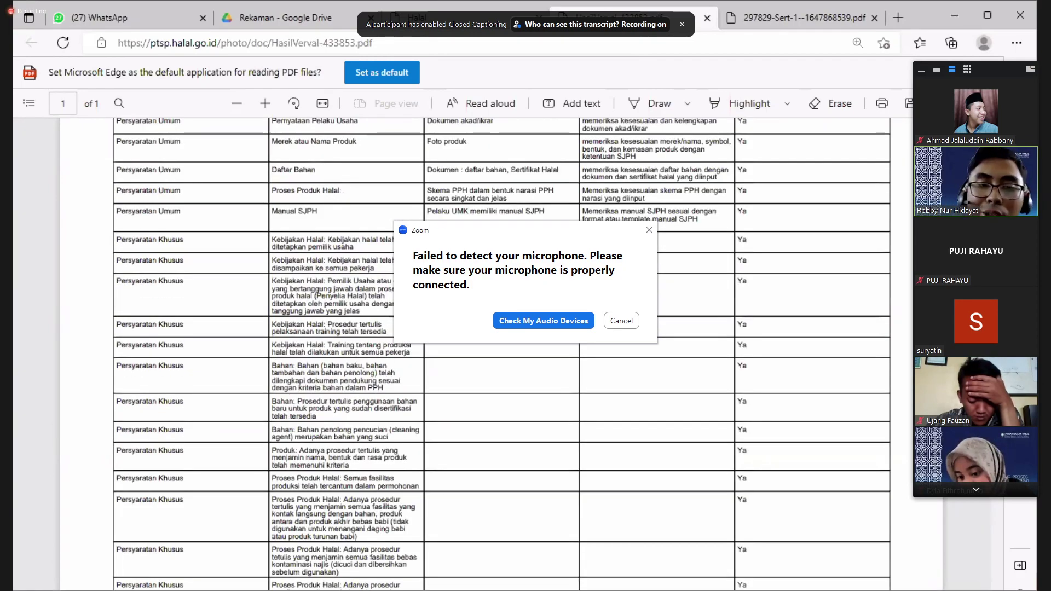
pyautogui.scroll(1, 445, 193)
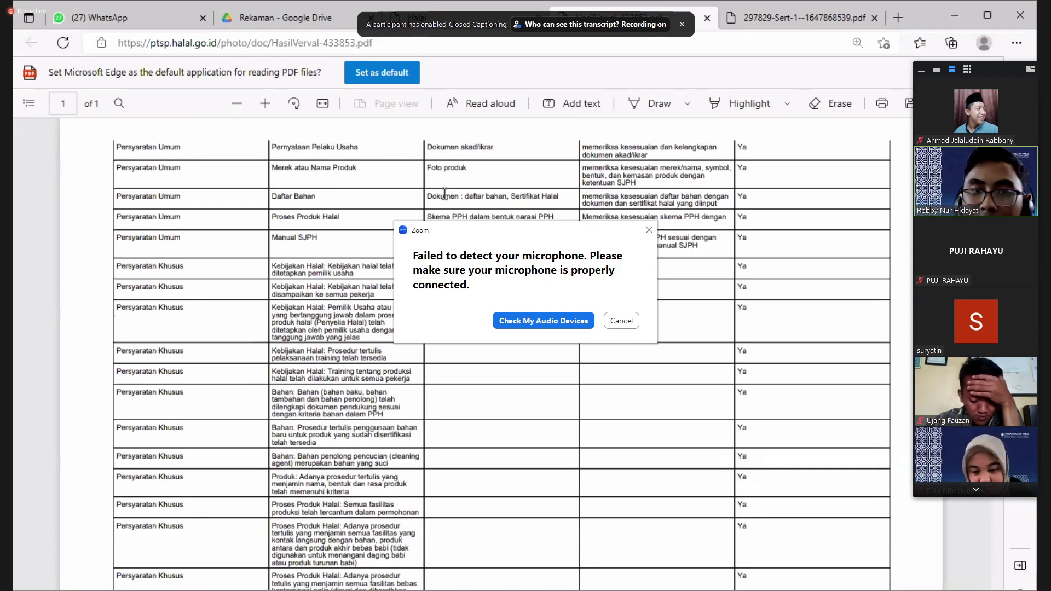
pyautogui.scroll(1, 445, 193)
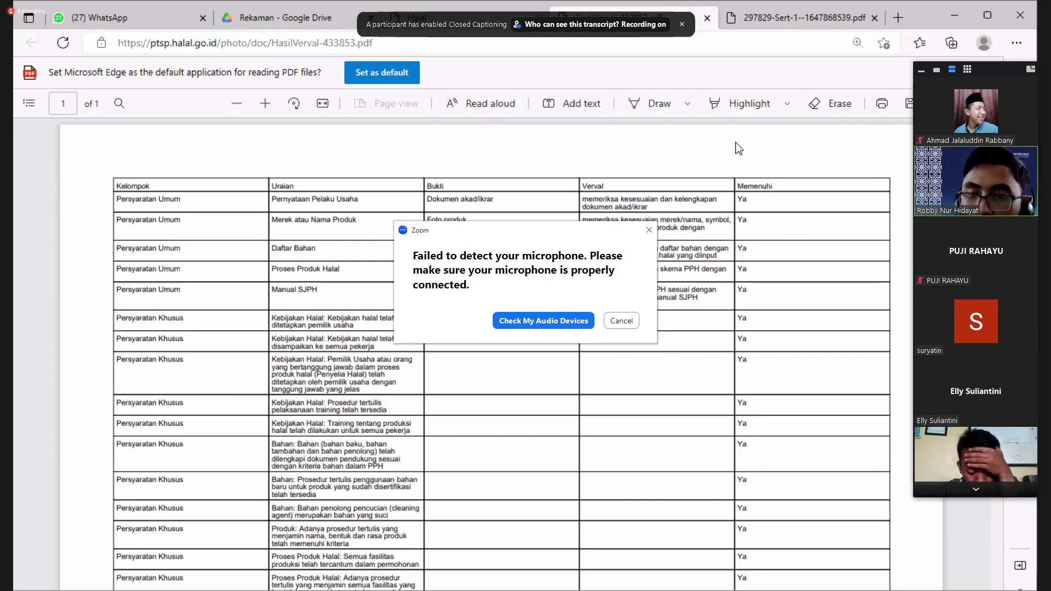
pyautogui.scroll(-2, 728, 167)
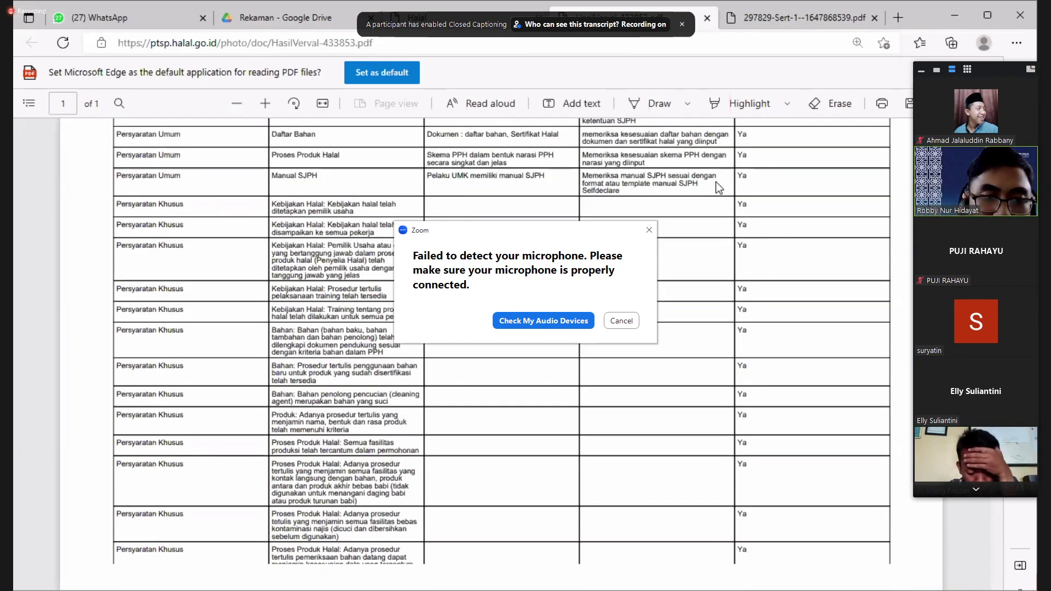
pyautogui.scroll(-2, 567, 159)
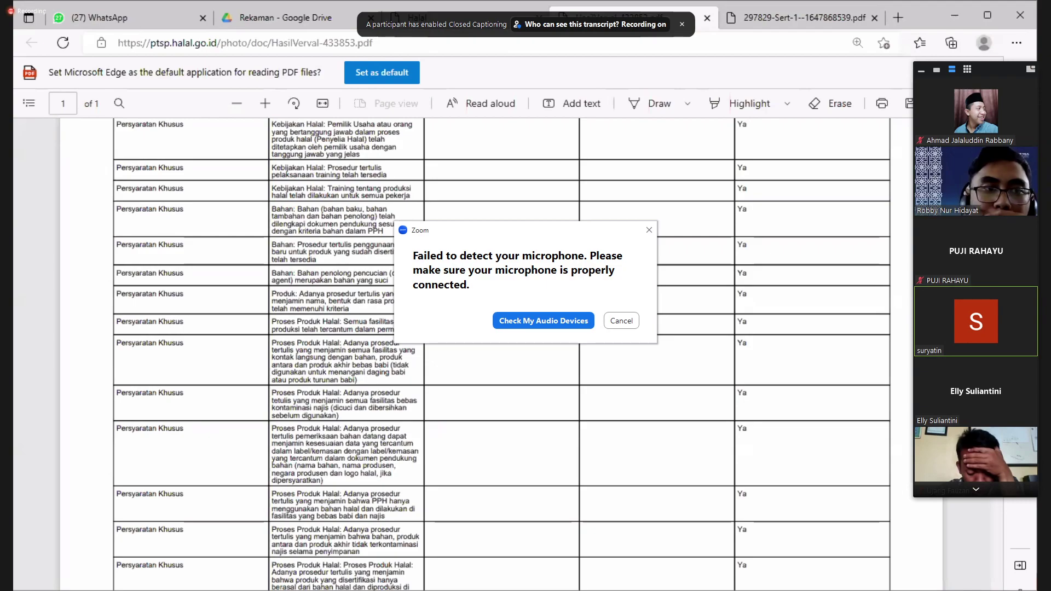
# Return to the SIHALAL application page and review its business and registration data.
pyautogui.click(397, 19)
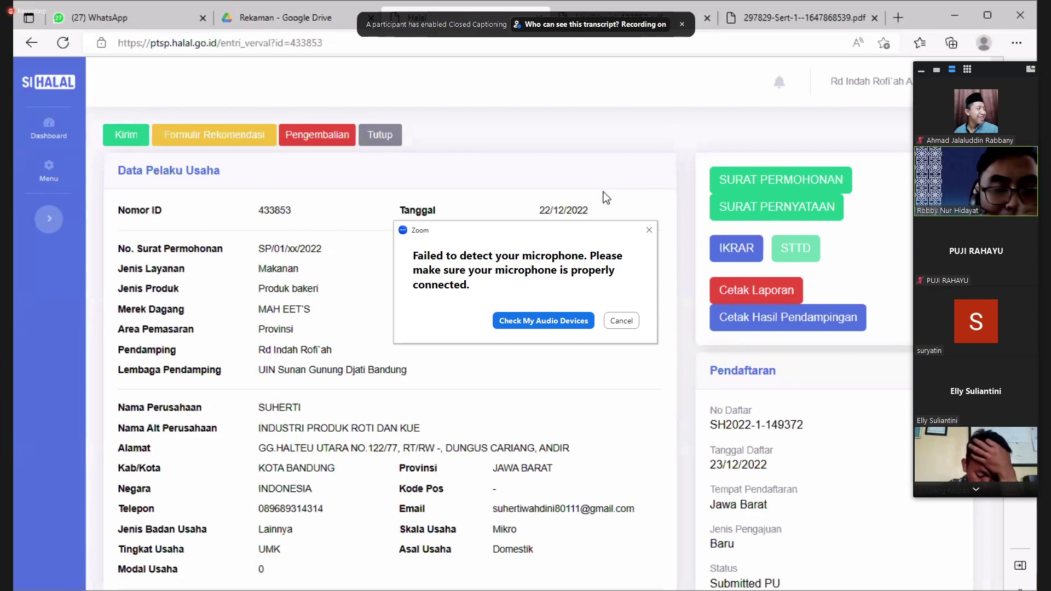
pyautogui.scroll(-2, 528, 159)
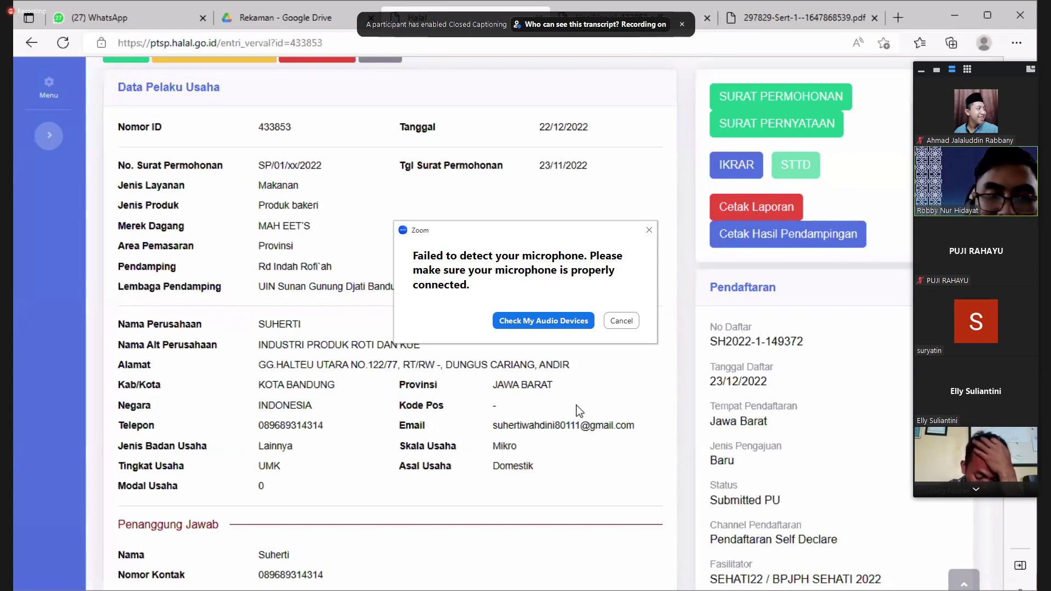
pyautogui.scroll(1, 580, 411)
pyautogui.scroll(2, 357, 218)
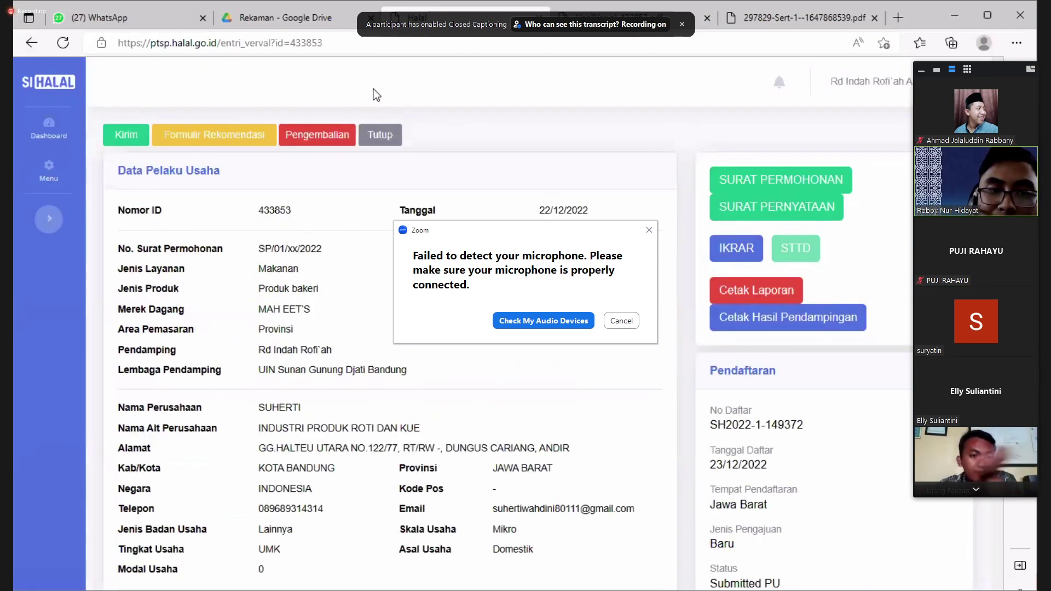
# Draft the document return note "Tepung terigu belum bersertifikat, mohon perbaiki dengan cara mengganti" and close the form without submitting it.
pyautogui.click(330, 143)
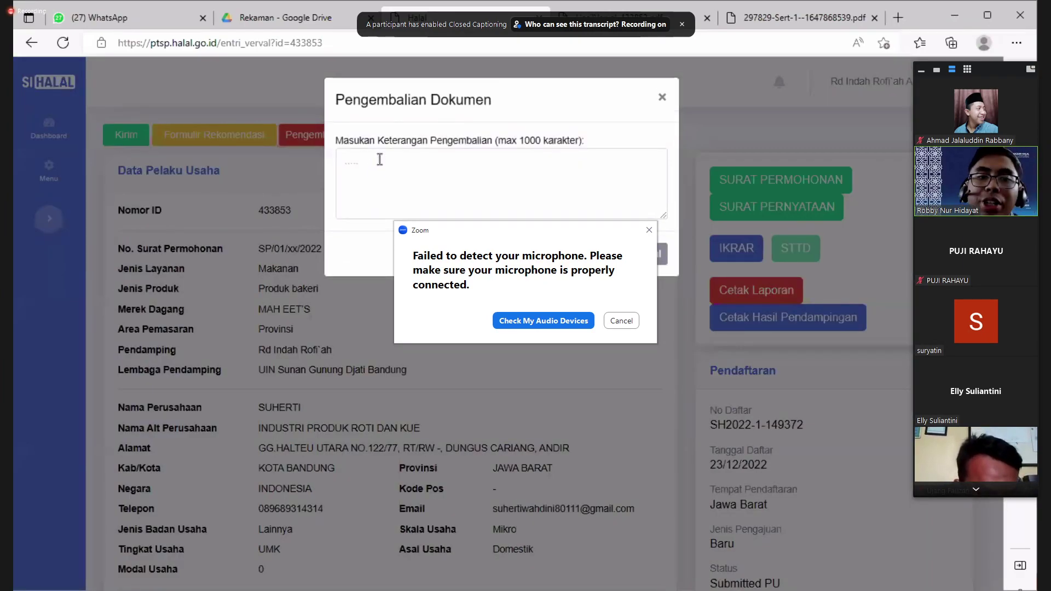
pyautogui.click(380, 159)
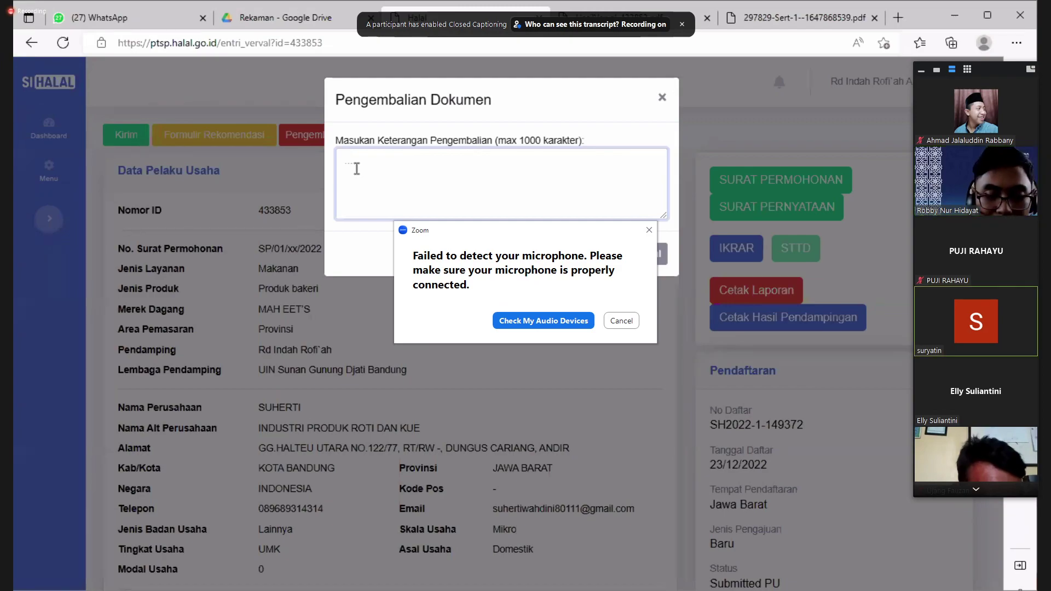
pyautogui.write('Tepung t')
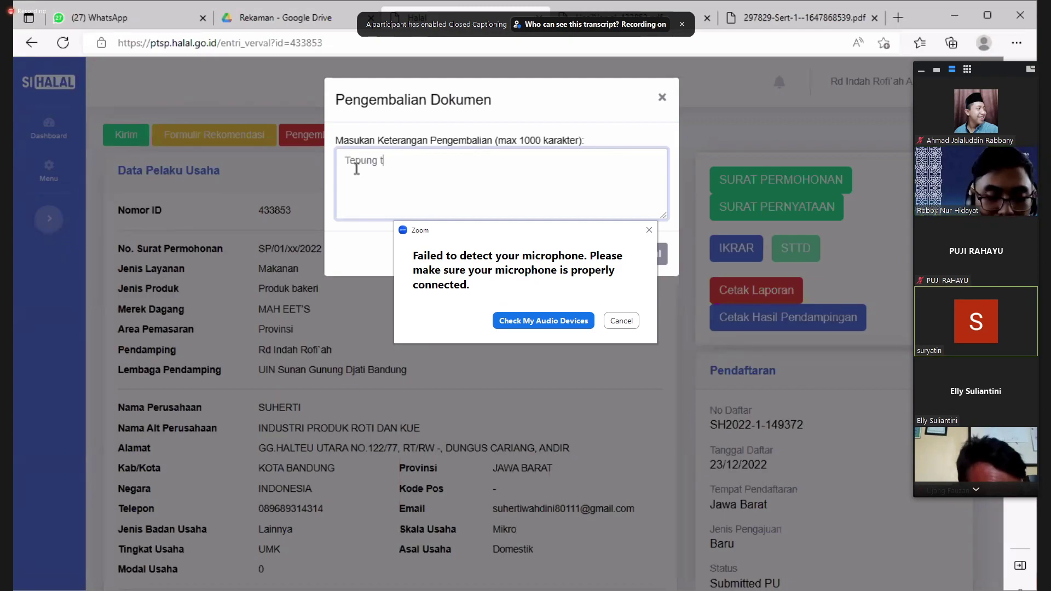
pyautogui.write('erigu b')
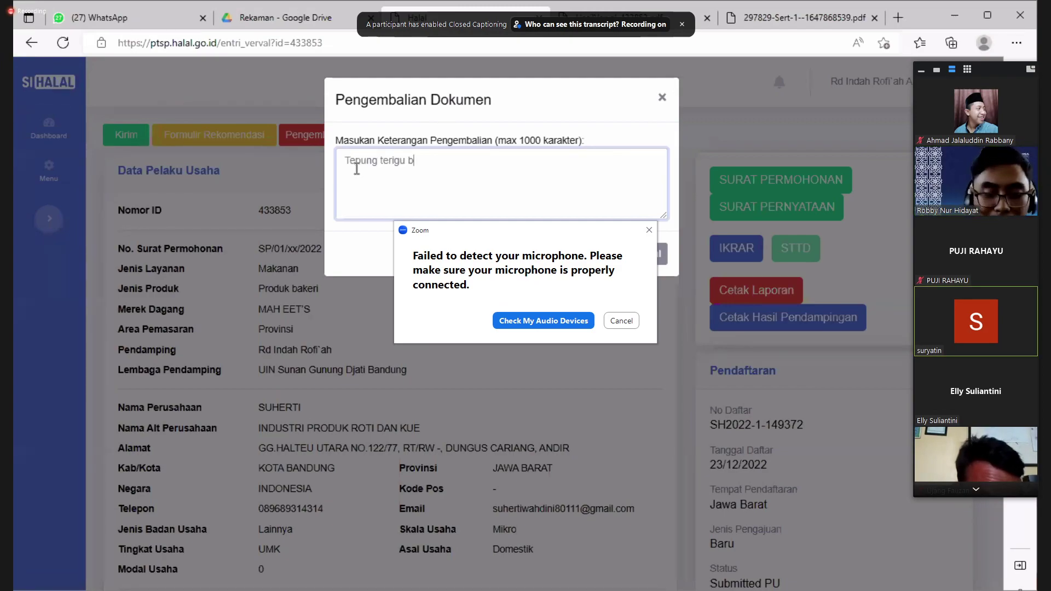
pyautogui.write('elum')
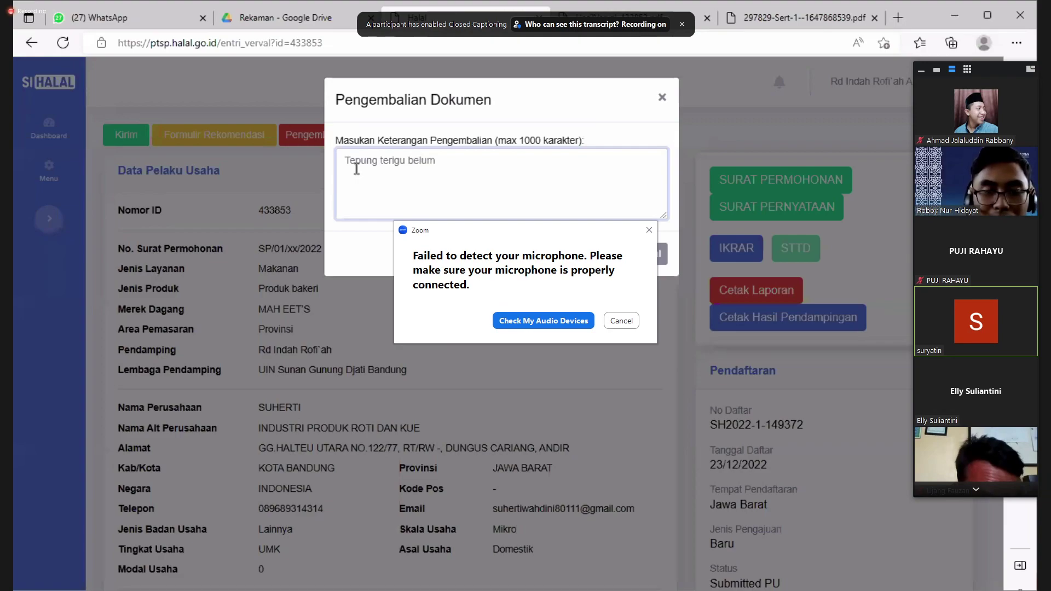
pyautogui.write(' bersert')
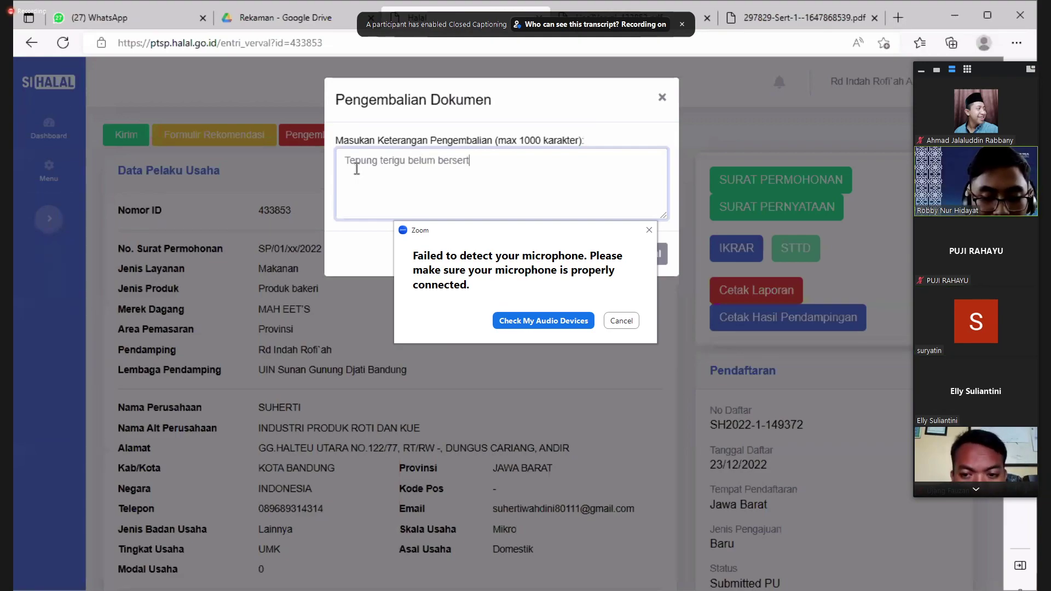
pyautogui.write('ifikat')
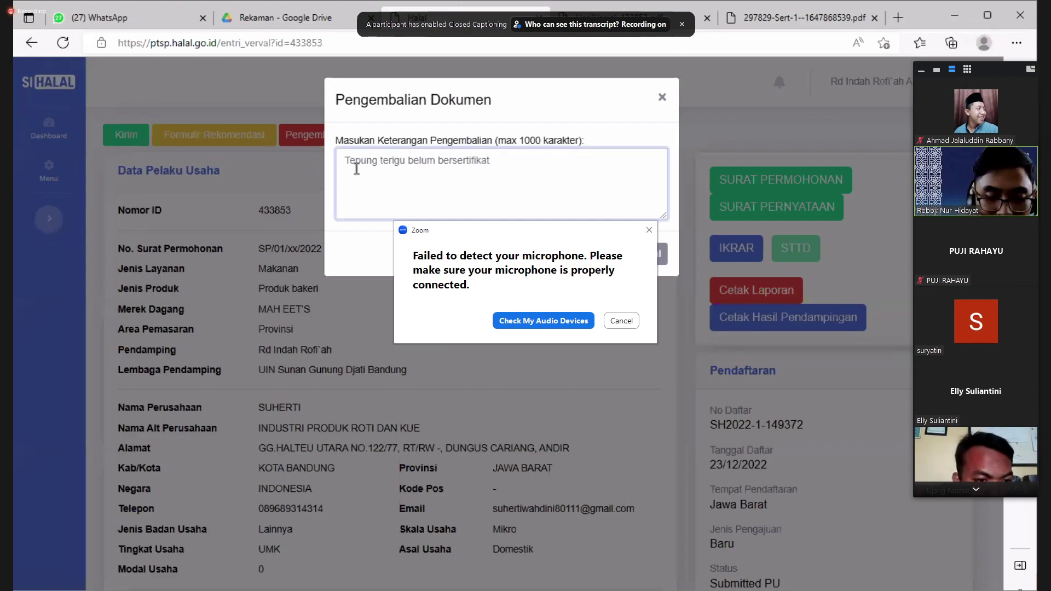
pyautogui.press('BackSpace')
pyautogui.write(', moh')
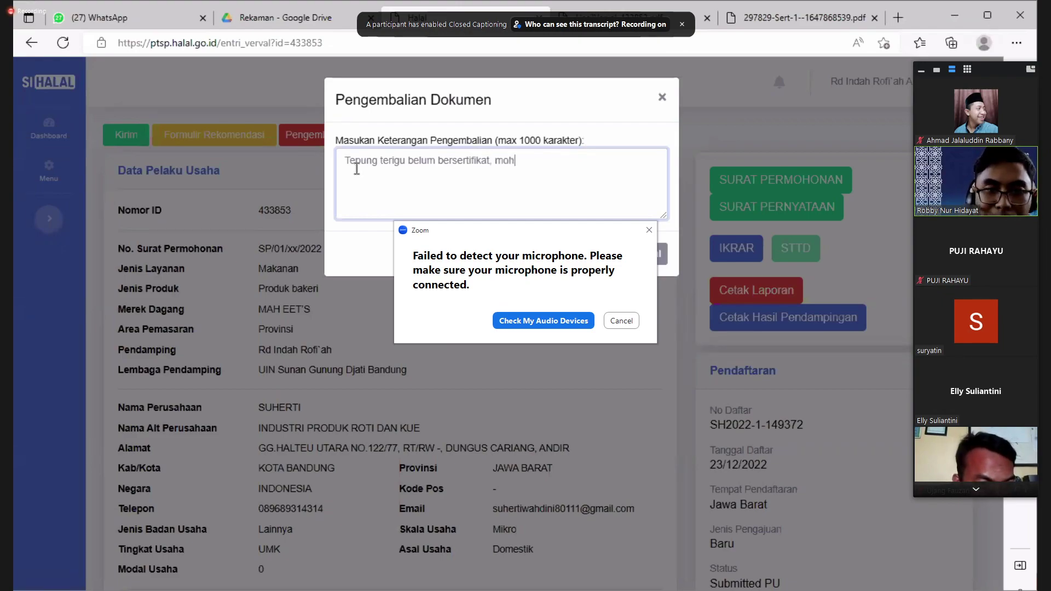
pyautogui.write('on perbai')
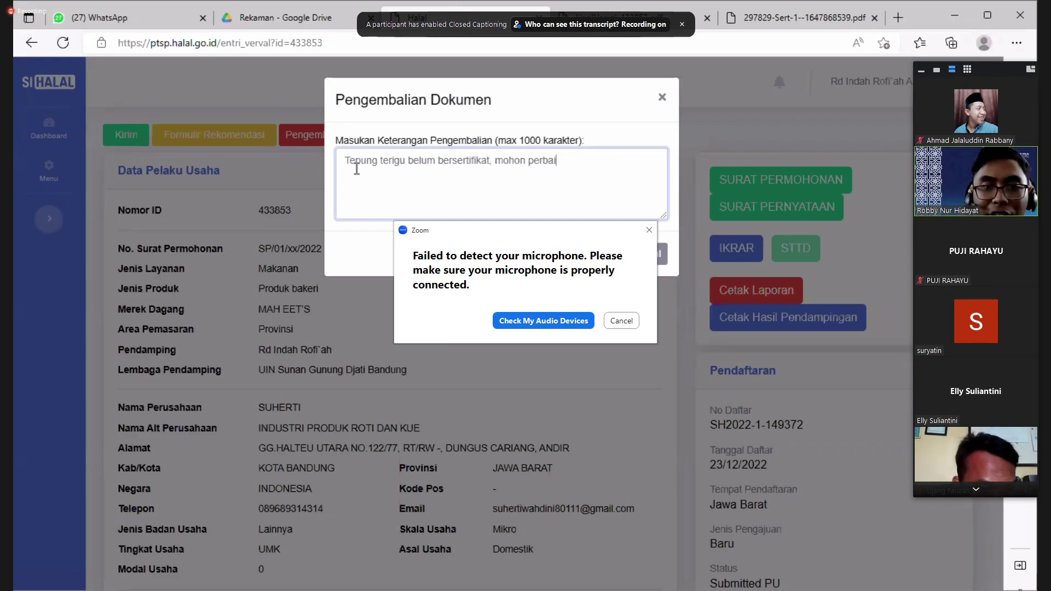
pyautogui.write('ki dengan car')
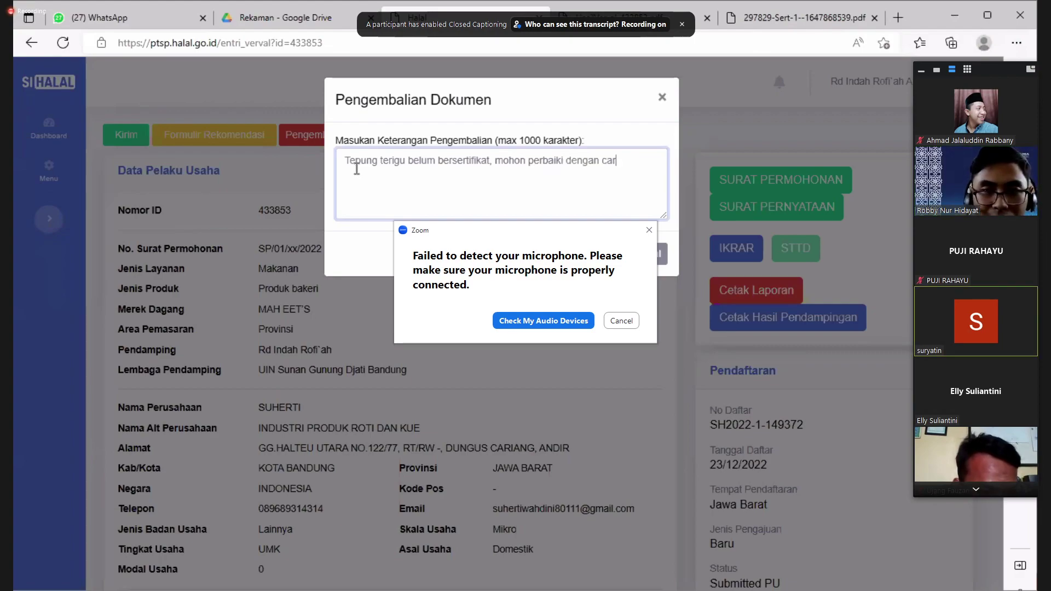
pyautogui.write('a menggan')
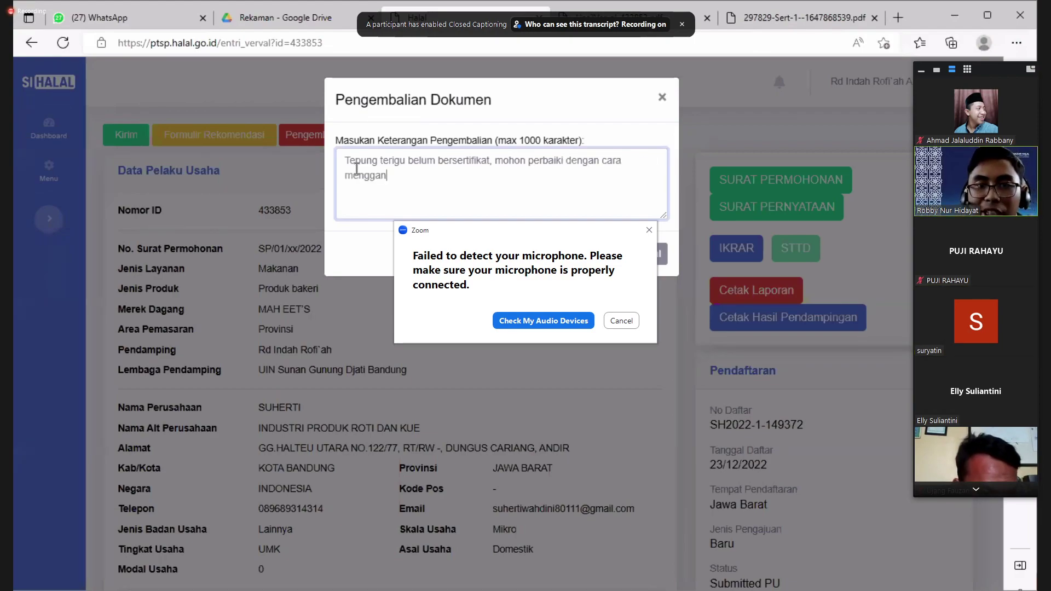
pyautogui.write('ti')
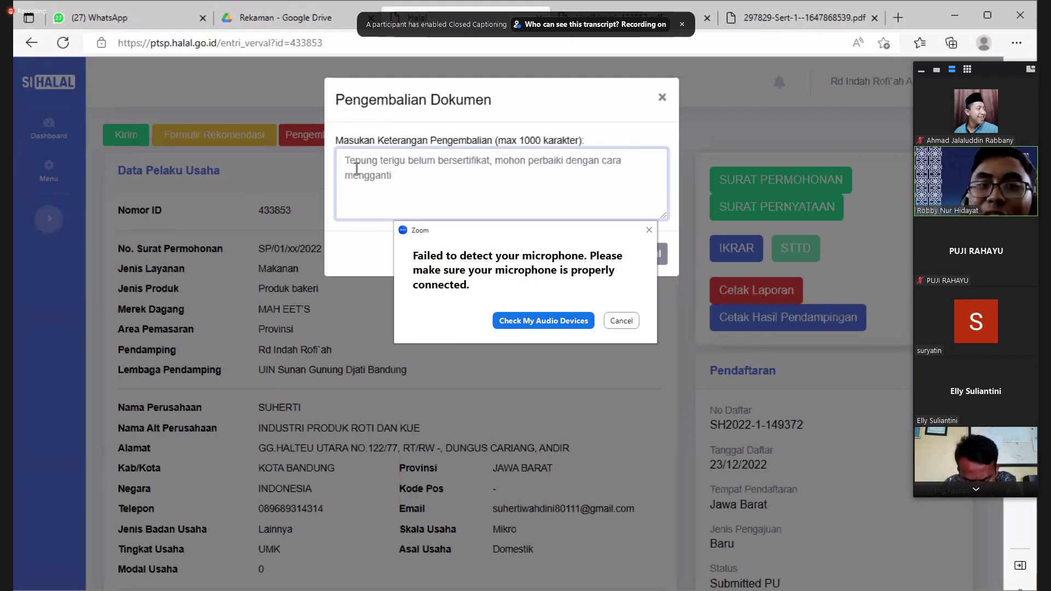
pyautogui.click(661, 99)
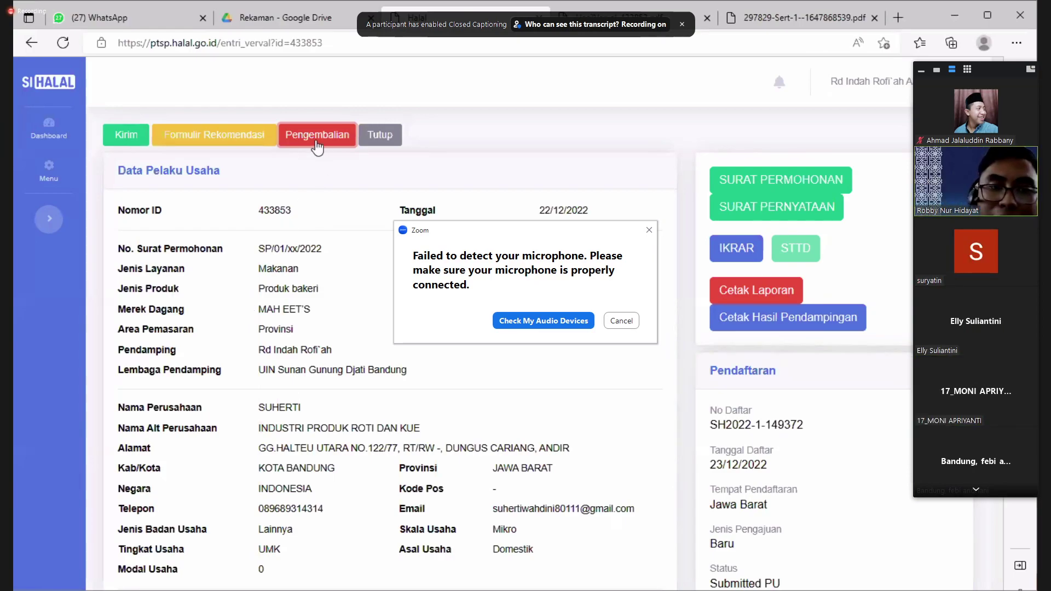
# Examine the application's requirement checklists, the verified ingredient list and the halal production process section.
pyautogui.scroll(-2, 394, 275)
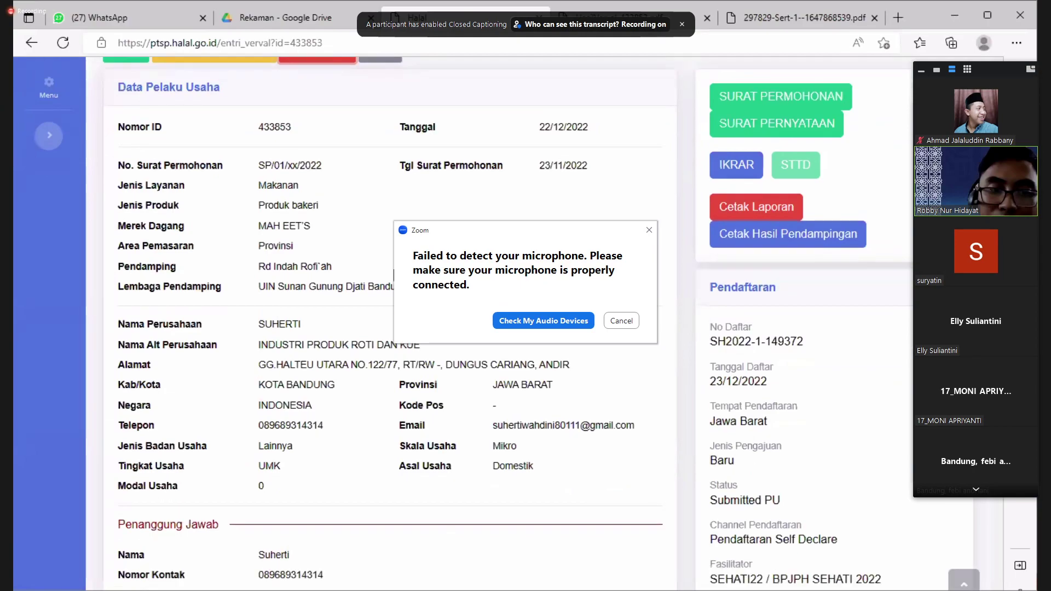
pyautogui.scroll(-4, 394, 275)
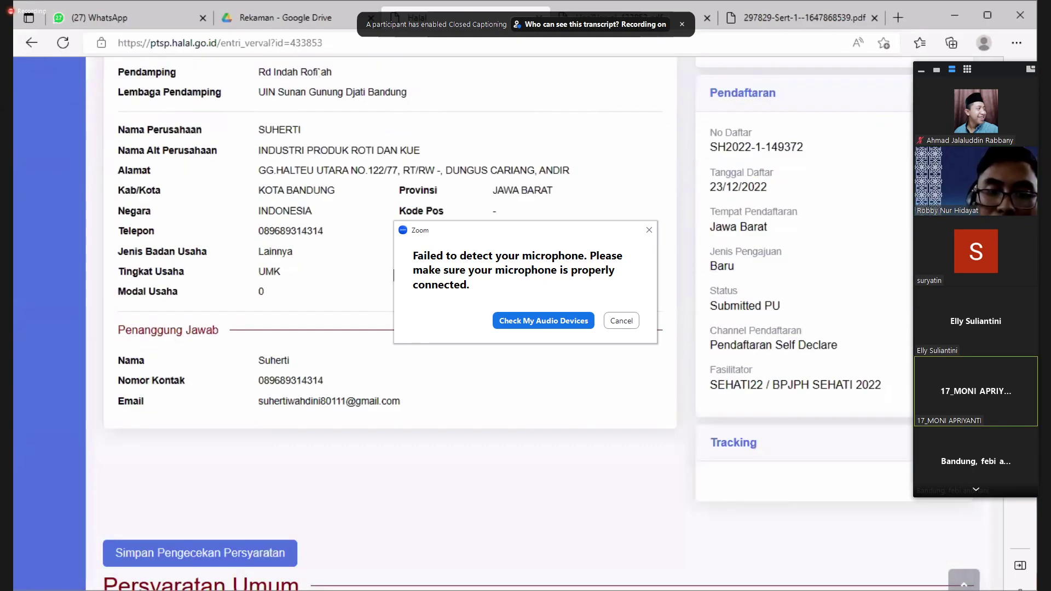
pyautogui.scroll(-20, 394, 275)
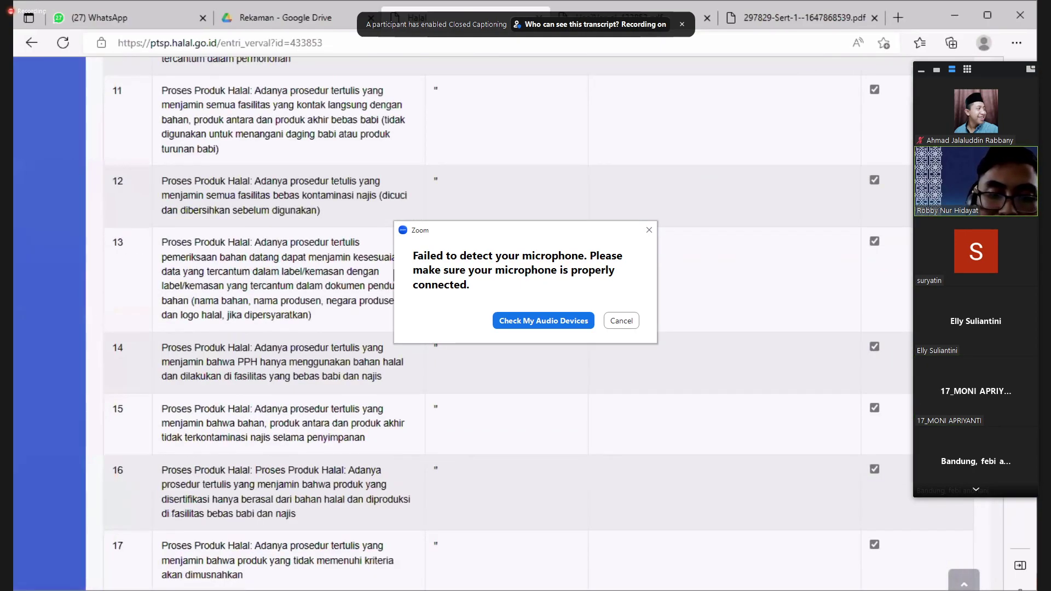
pyautogui.scroll(-10, 394, 277)
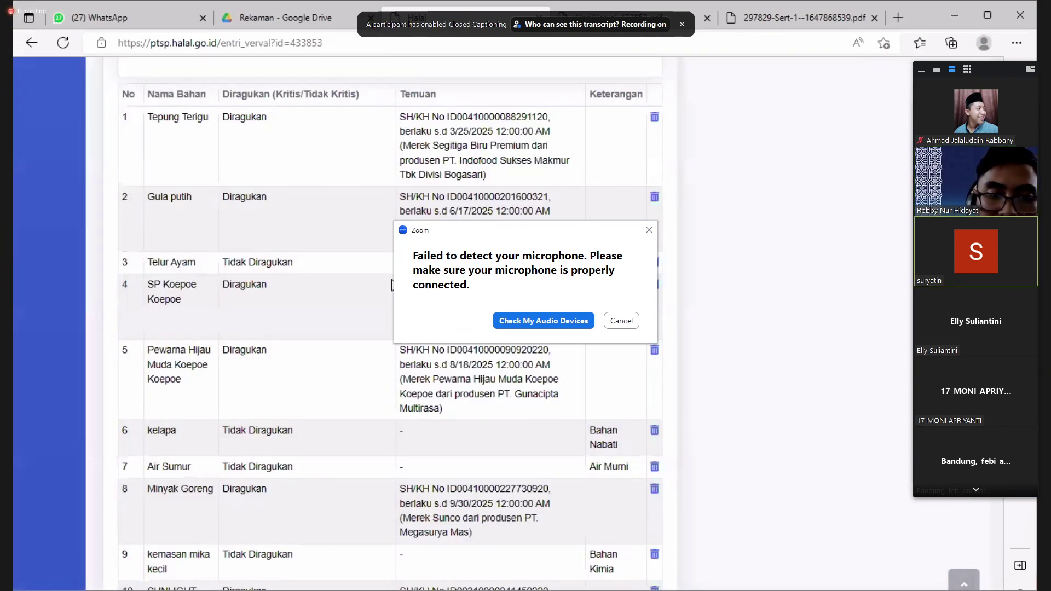
pyautogui.scroll(-9, 393, 276)
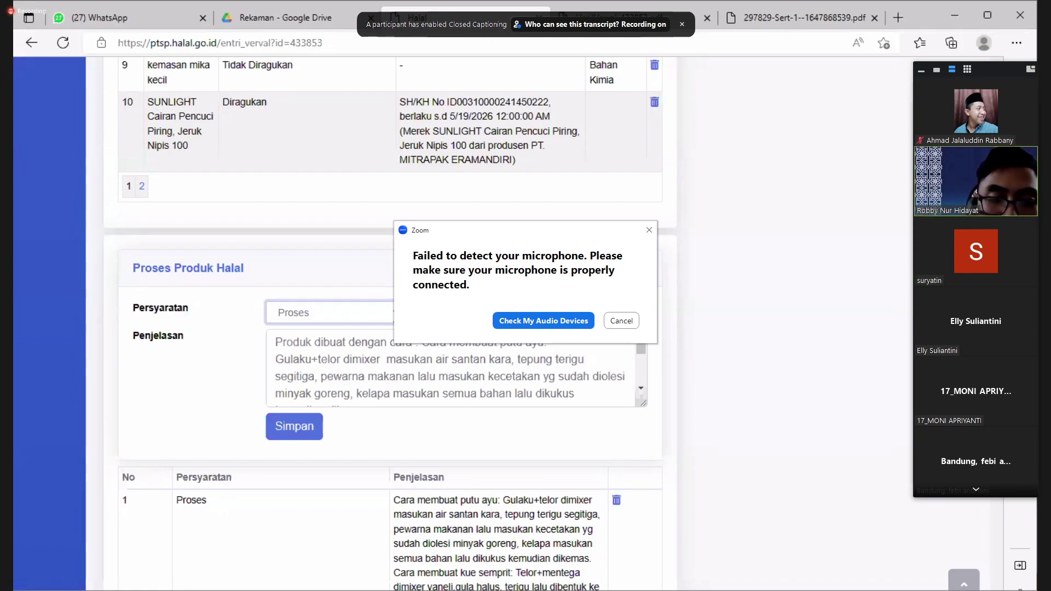
pyautogui.scroll(3, 772, 320)
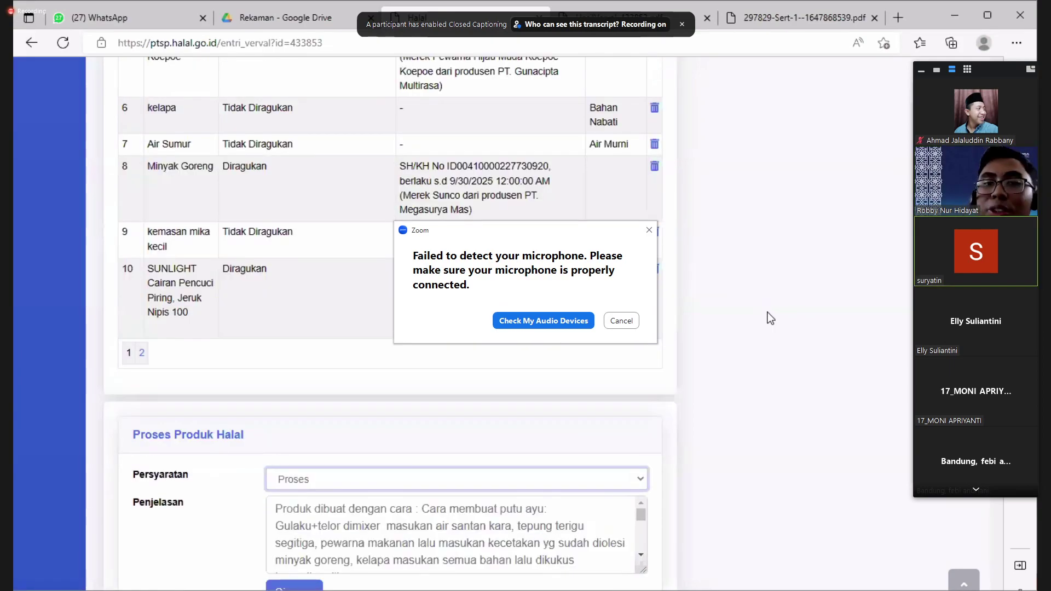
pyautogui.scroll(6, 771, 319)
pyautogui.scroll(10, 771, 319)
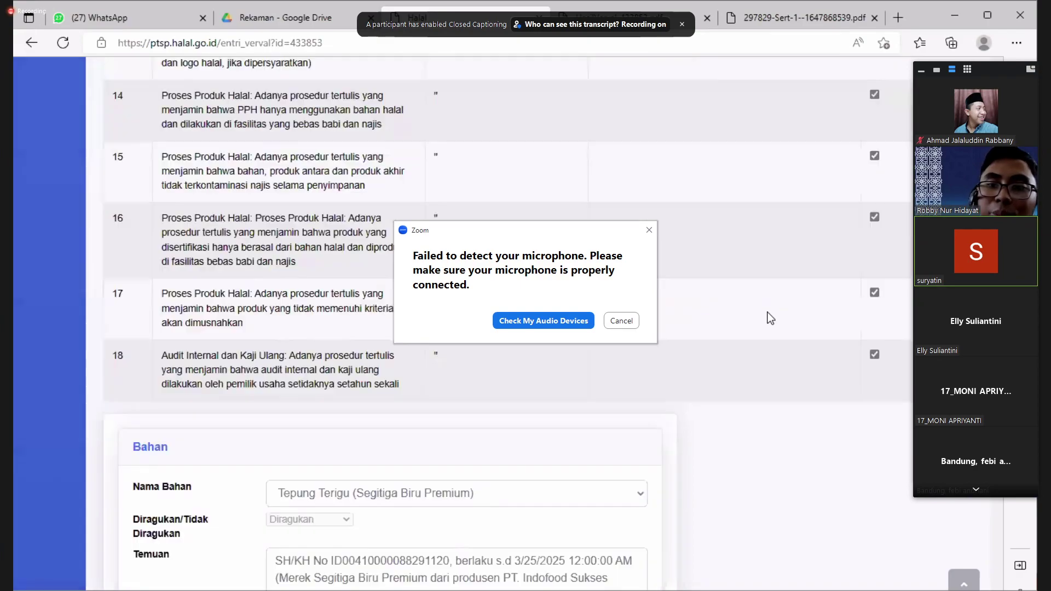
pyautogui.scroll(5, 771, 319)
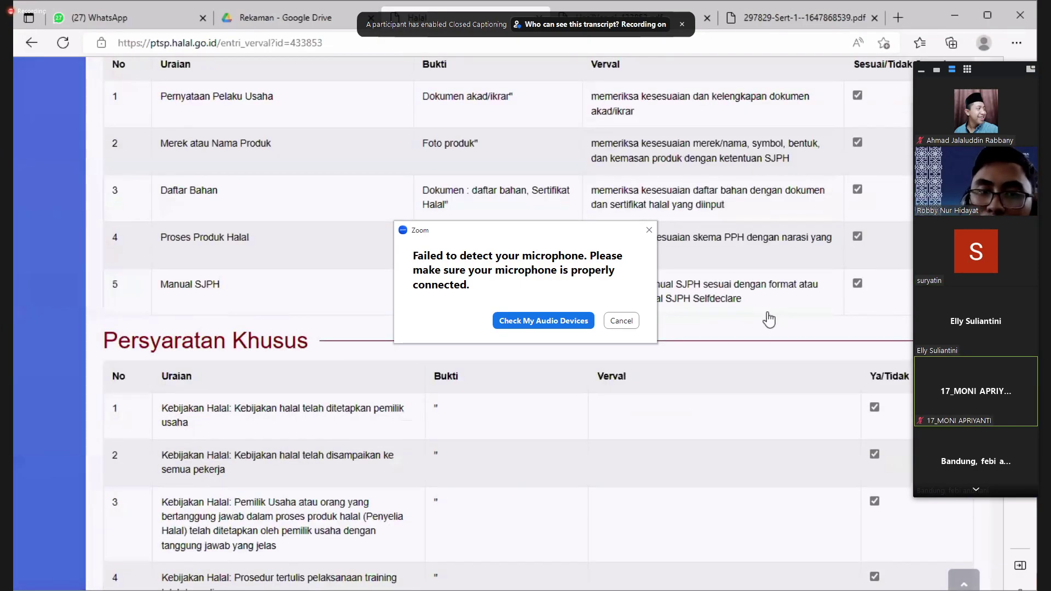
pyautogui.scroll(10, 624, 90)
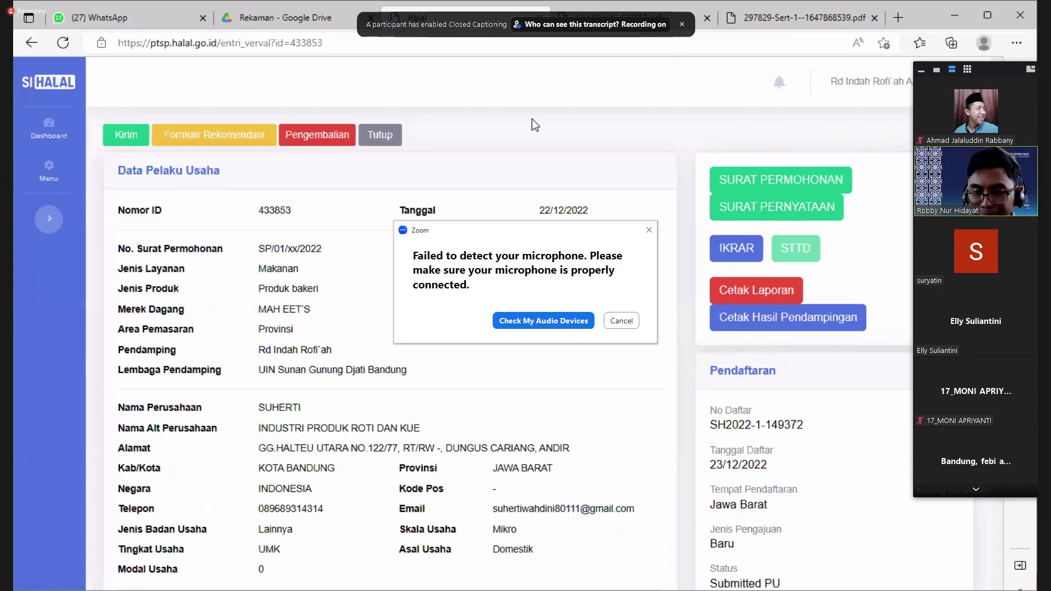
# Open the application's Surat Permohonan letter and read its applicant details, statements and closing section.
pyautogui.click(767, 181)
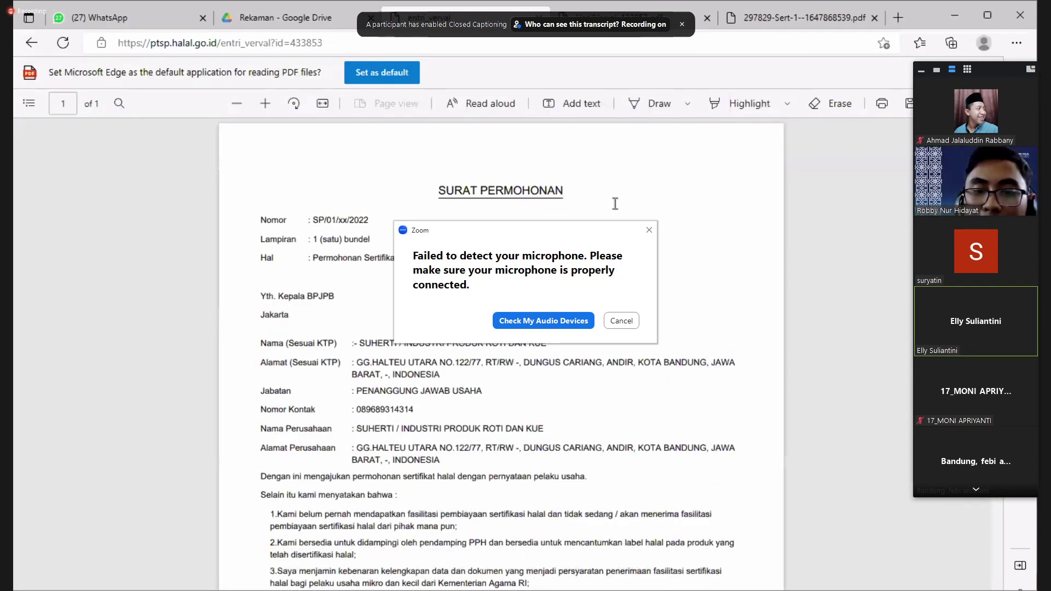
pyautogui.scroll(-5, 510, 385)
pyautogui.scroll(1, 509, 385)
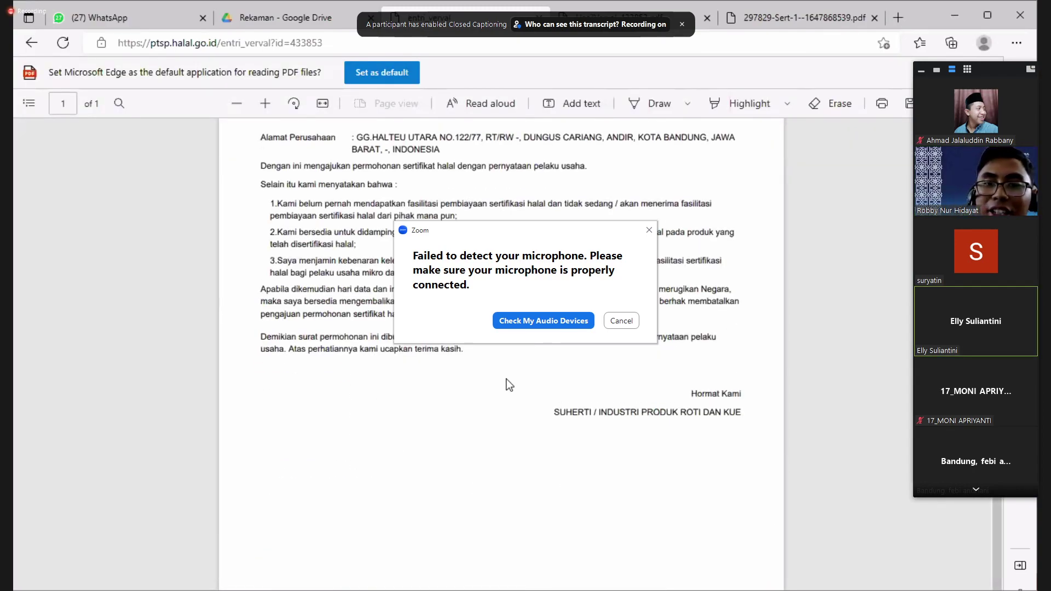
pyautogui.scroll(3, 510, 385)
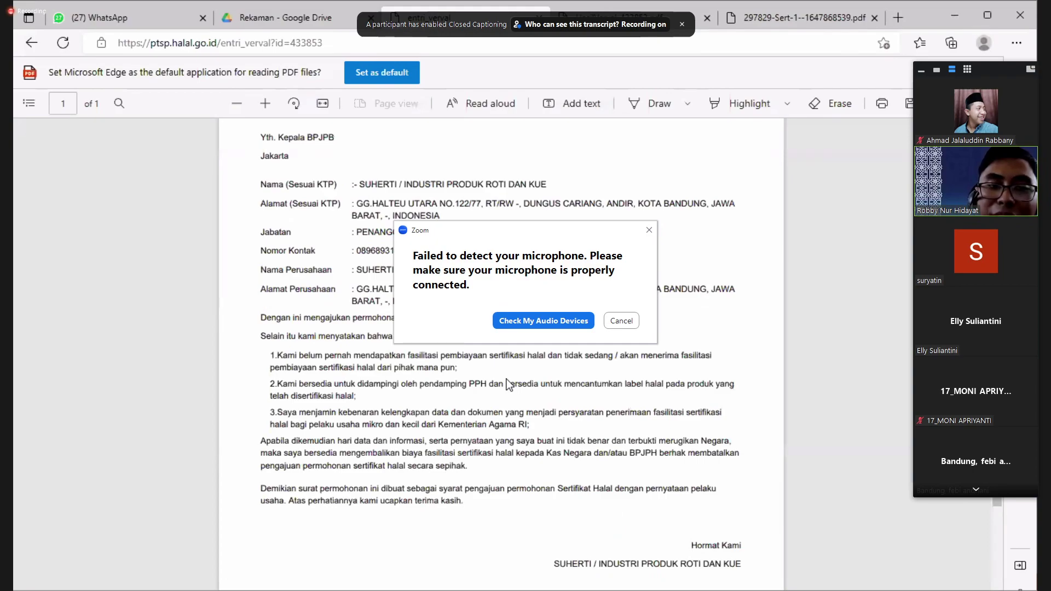
pyautogui.scroll(3, 509, 385)
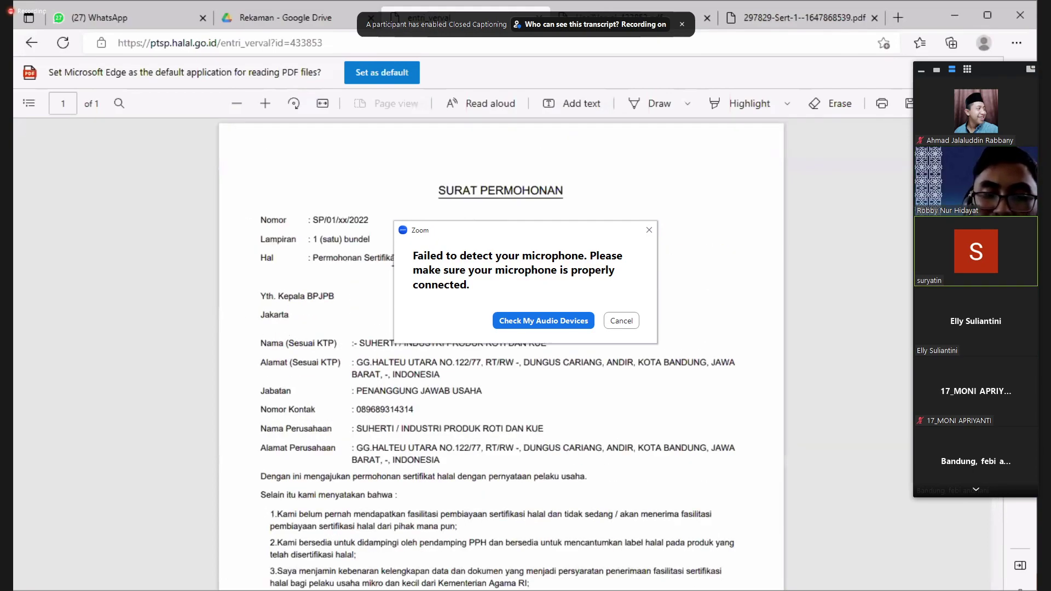
pyautogui.scroll(-6, 498, 493)
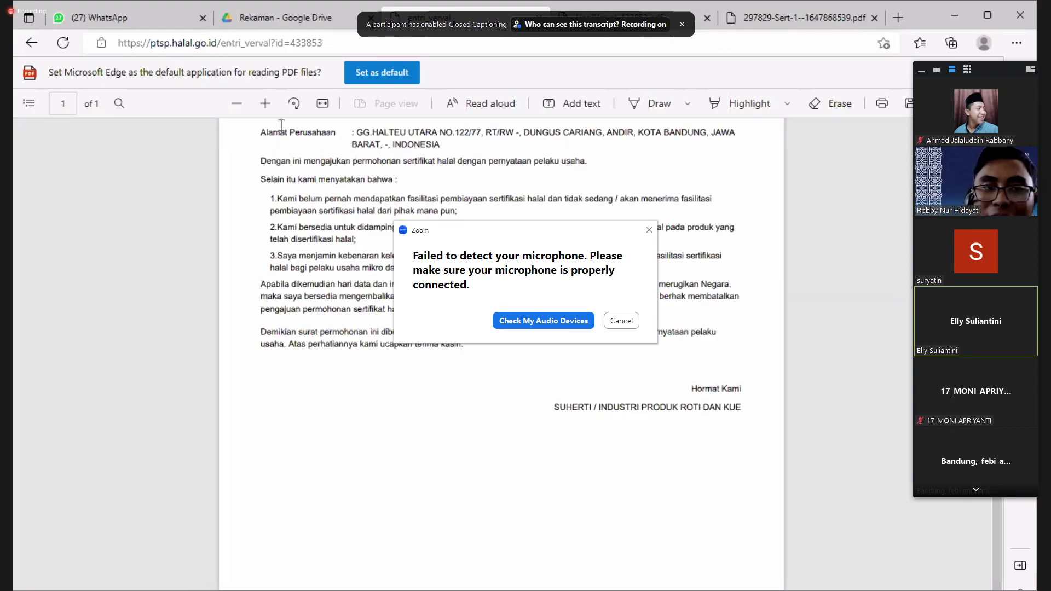
# Go back from the letter to the application page and look over the Data Pelaku Usaha and Pendaftaran details.
pyautogui.click(33, 44)
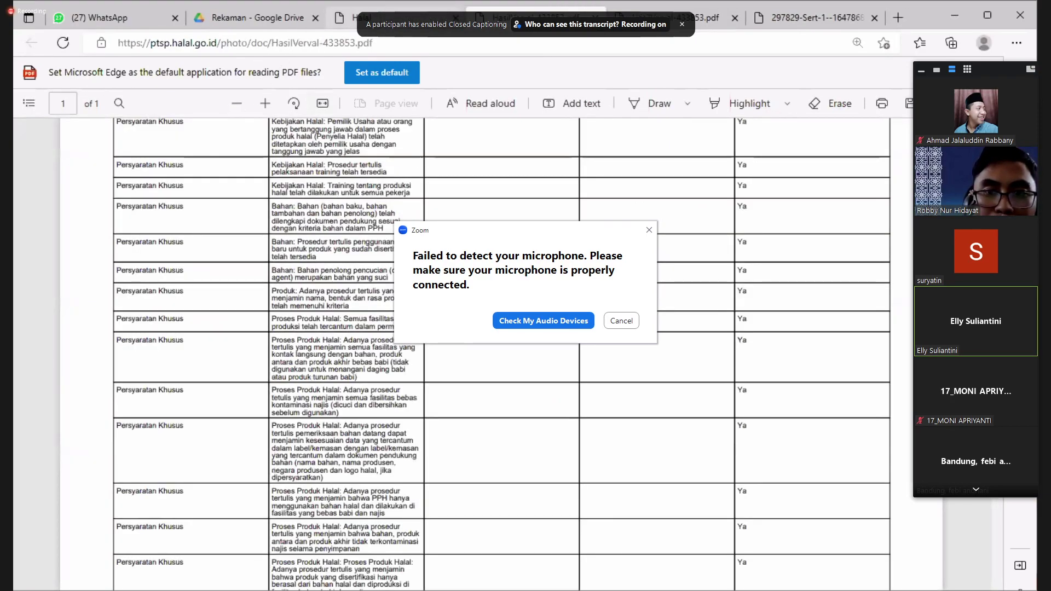
pyautogui.hotkey('alt', 'Left')
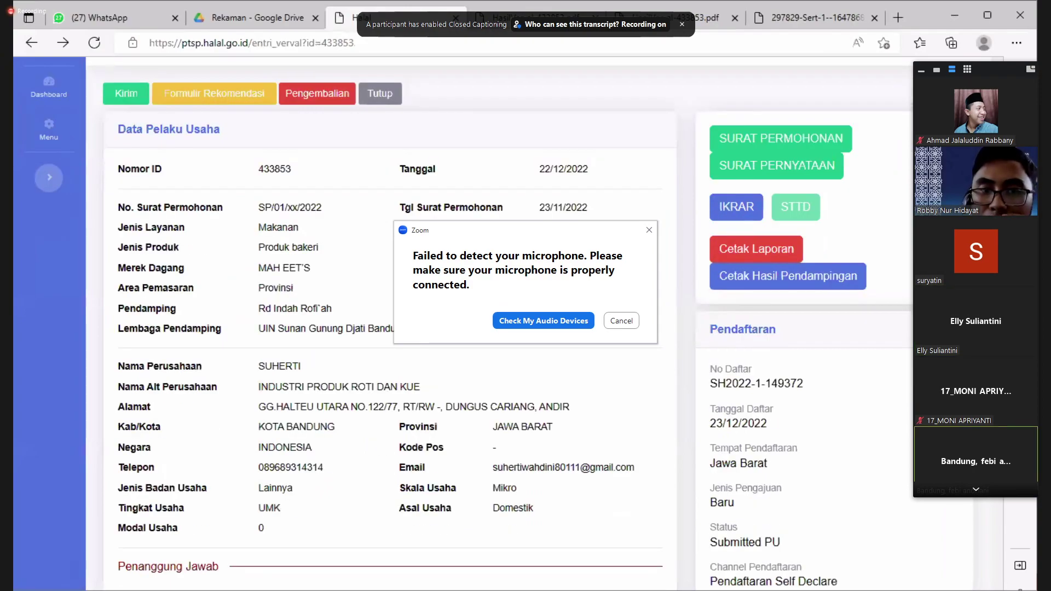
pyautogui.scroll(1, 772, 241)
pyautogui.scroll(-1, 734, 329)
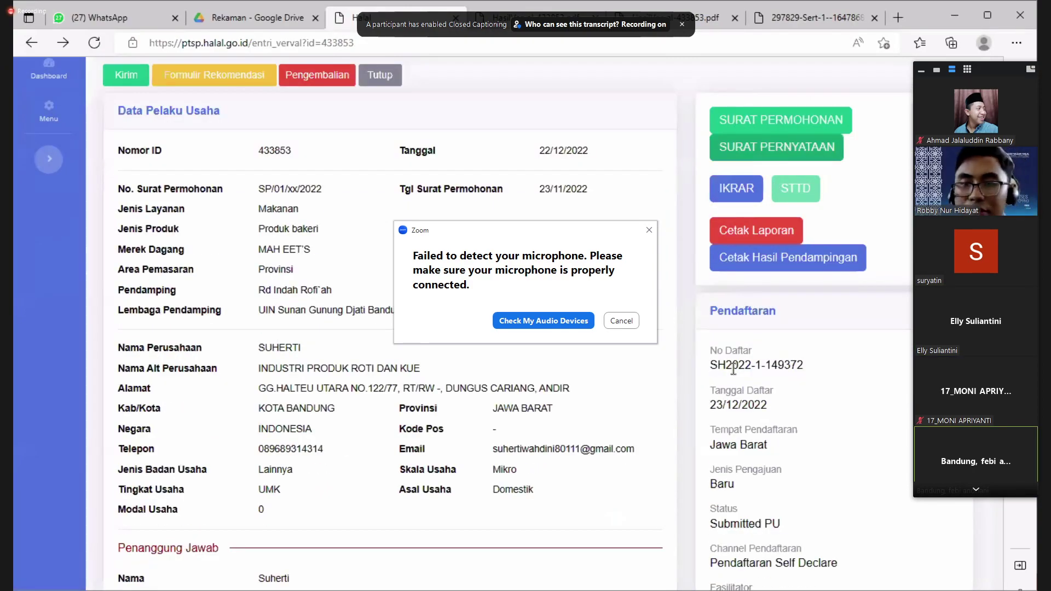
pyautogui.scroll(-1, 733, 368)
pyautogui.scroll(2, 734, 368)
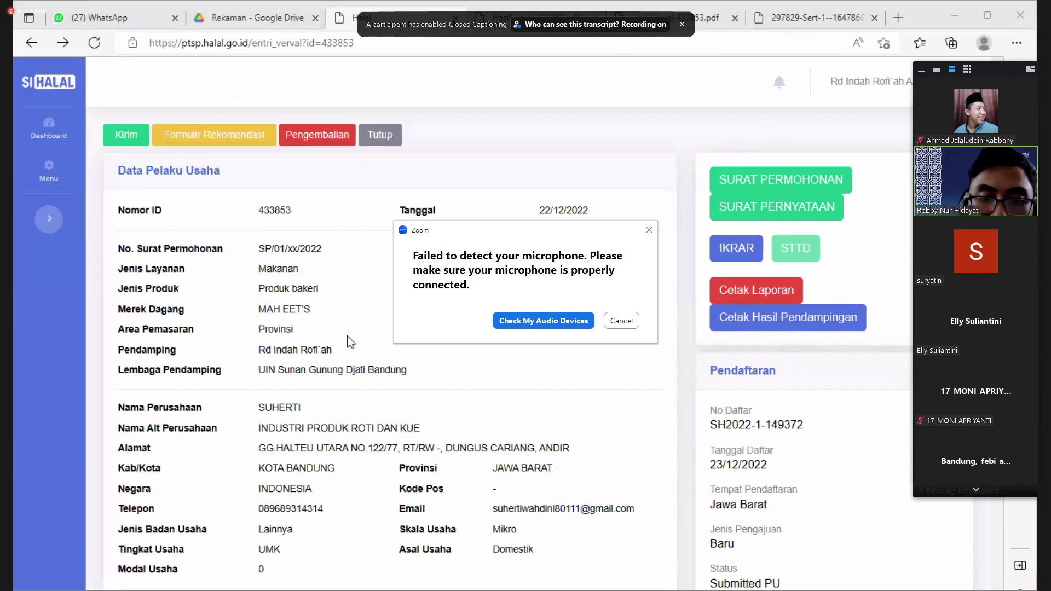
pyautogui.scroll(-5, 486, 390)
pyautogui.scroll(5, 601, 446)
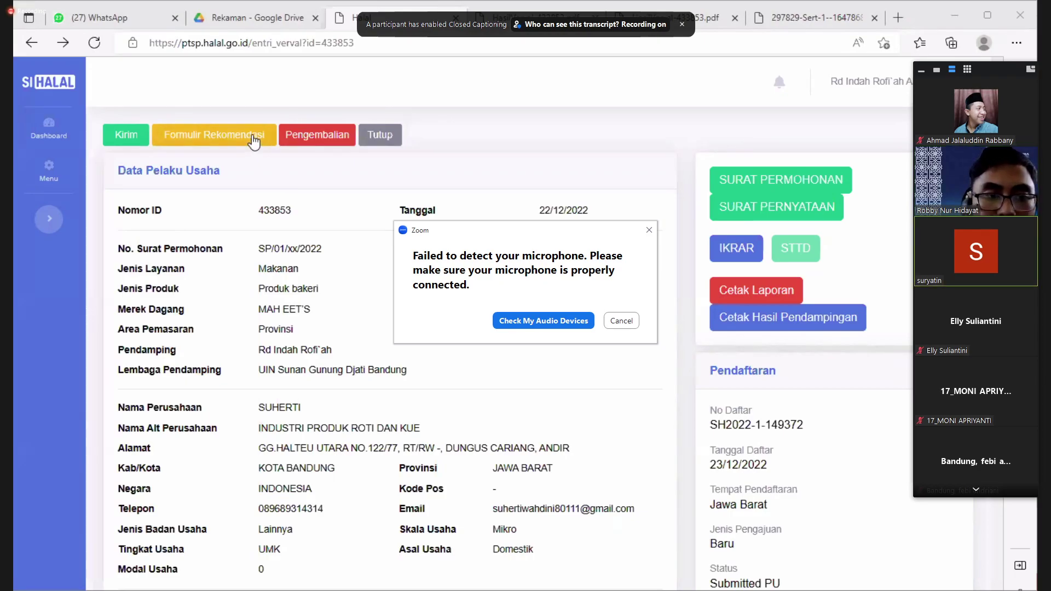
# Examine the application's Persyaratan Khusus checklist and the Produk criteria questions with their answers.
pyautogui.scroll(-10, 493, 328)
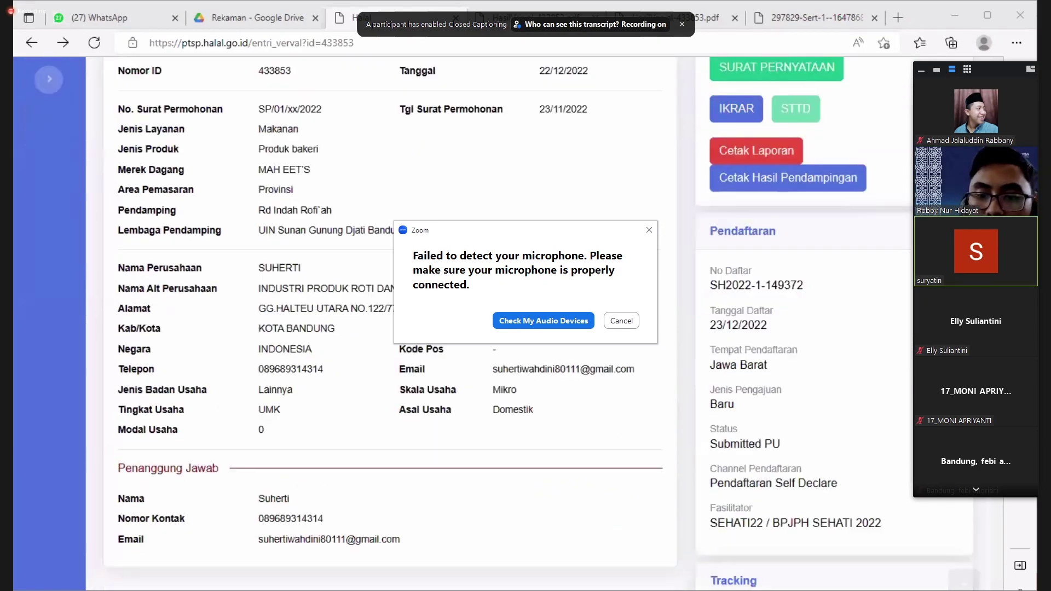
pyautogui.scroll(-15, 536, 323)
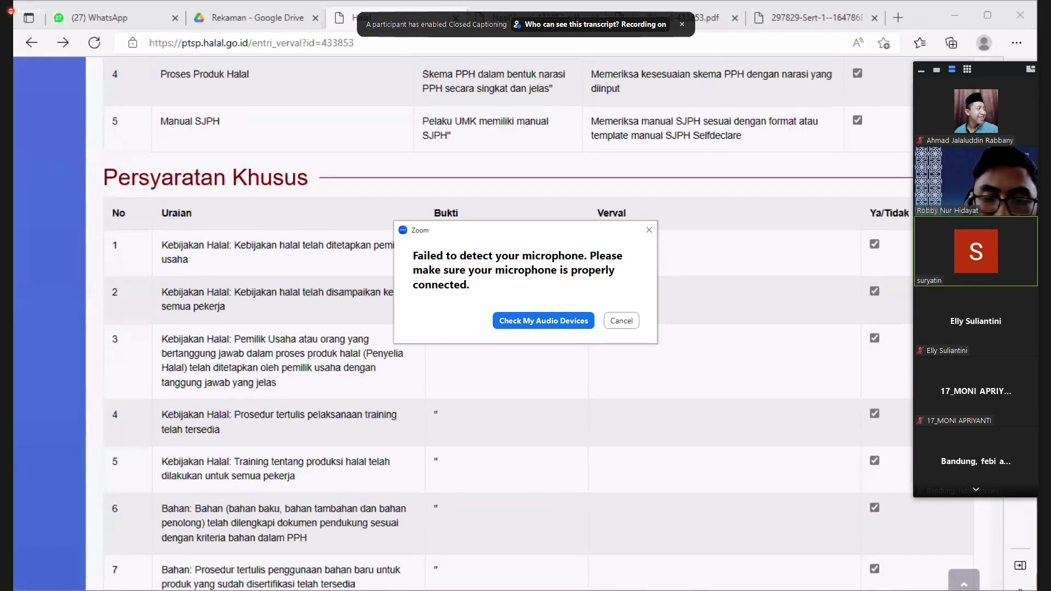
pyautogui.scroll(-15, 536, 323)
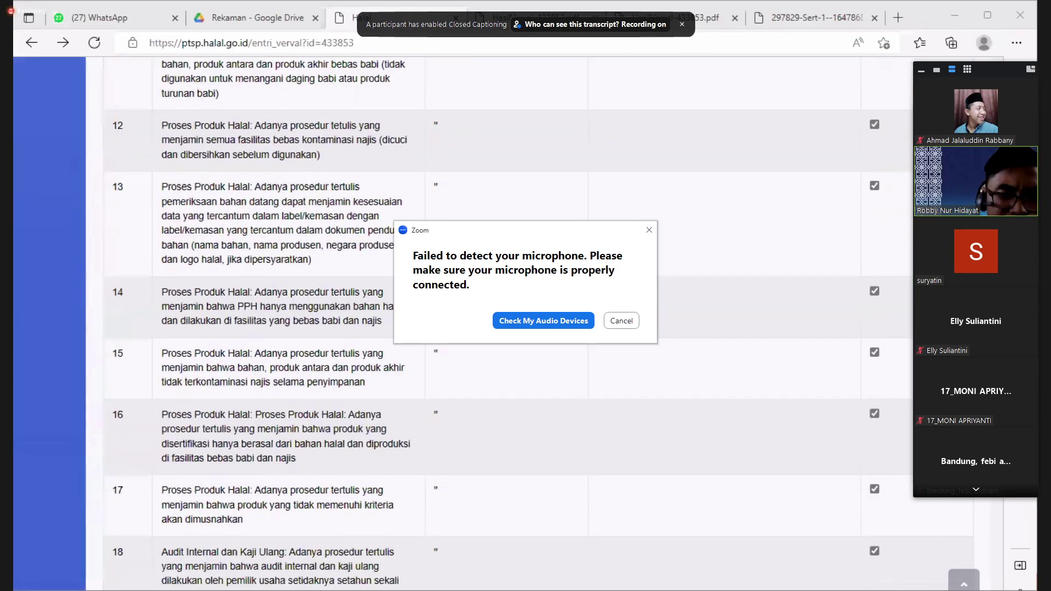
pyautogui.scroll(-15, 390, 323)
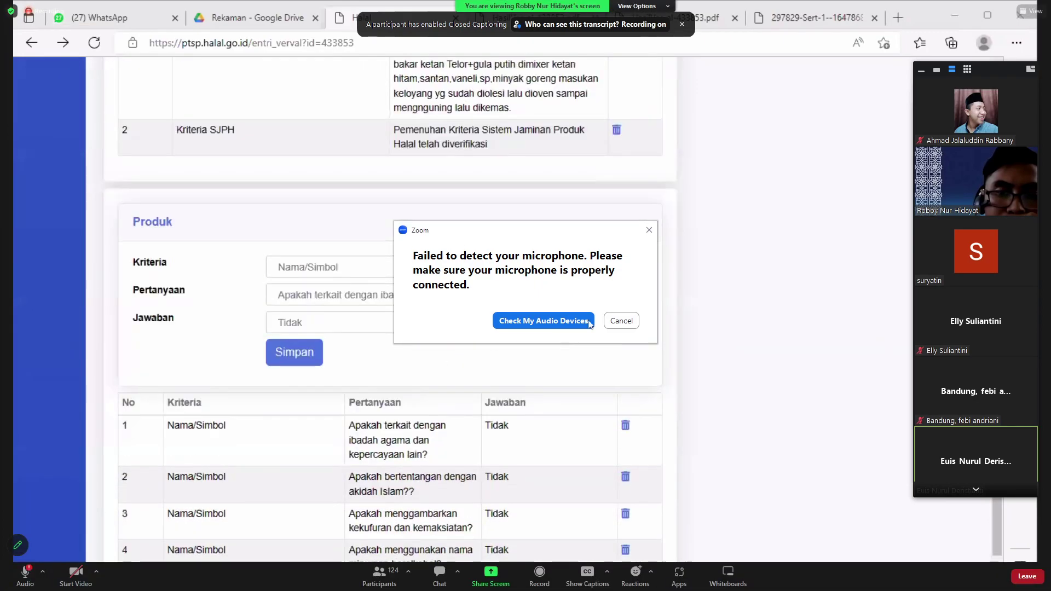
# Clear the Zoom microphone warning by opening its audio settings and closing them.
pyautogui.click(543, 321)
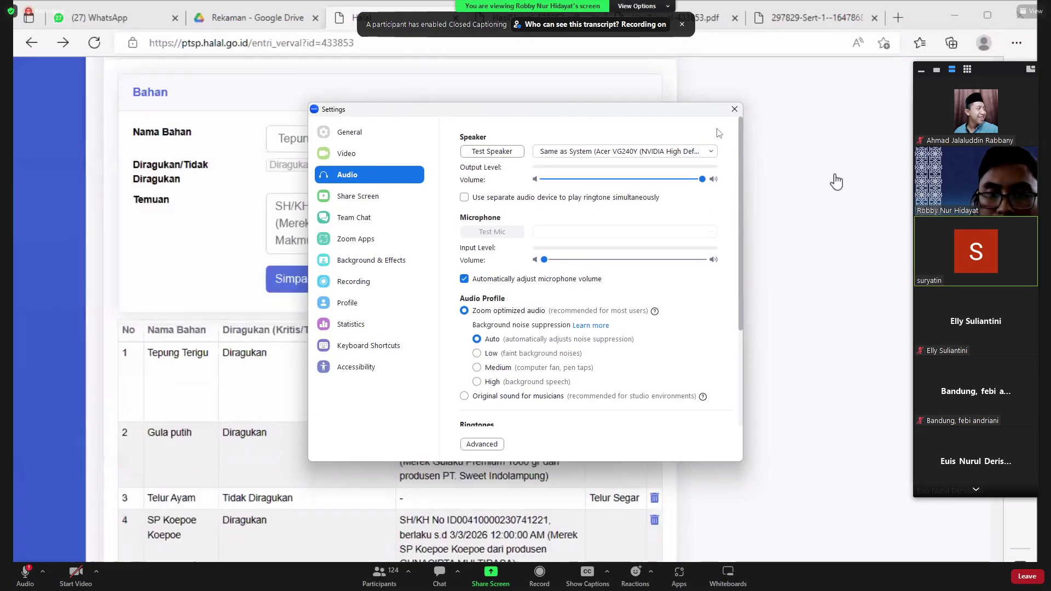
pyautogui.click(735, 109)
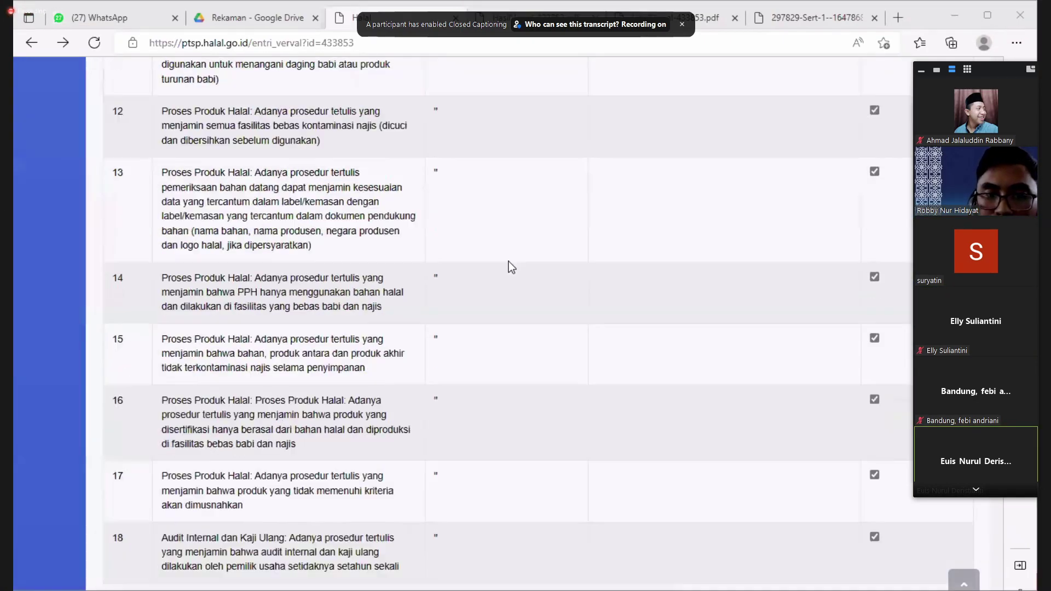